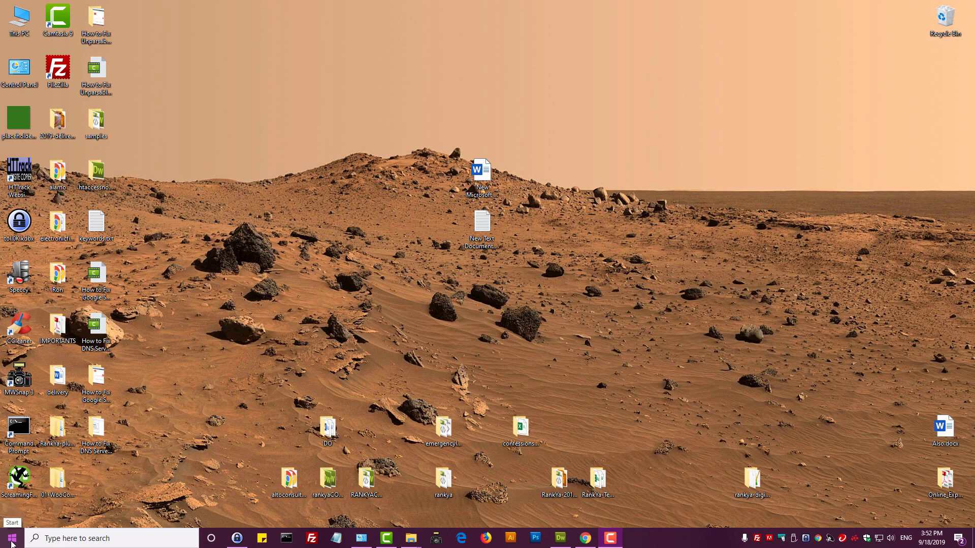
Open Settings > Apps and scroll the Apps & features list down to Weather.
left_click(12, 539)
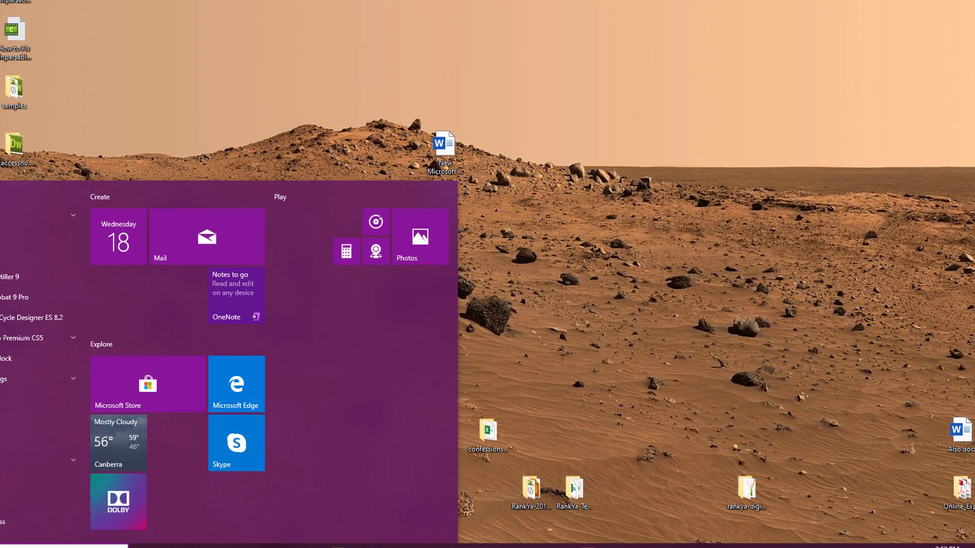
left_click(13, 492)
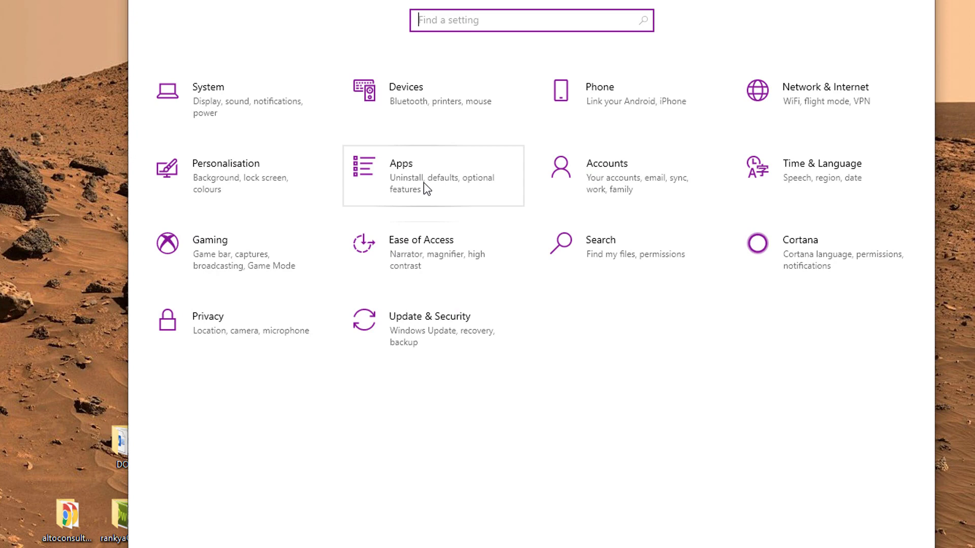
left_click(424, 182)
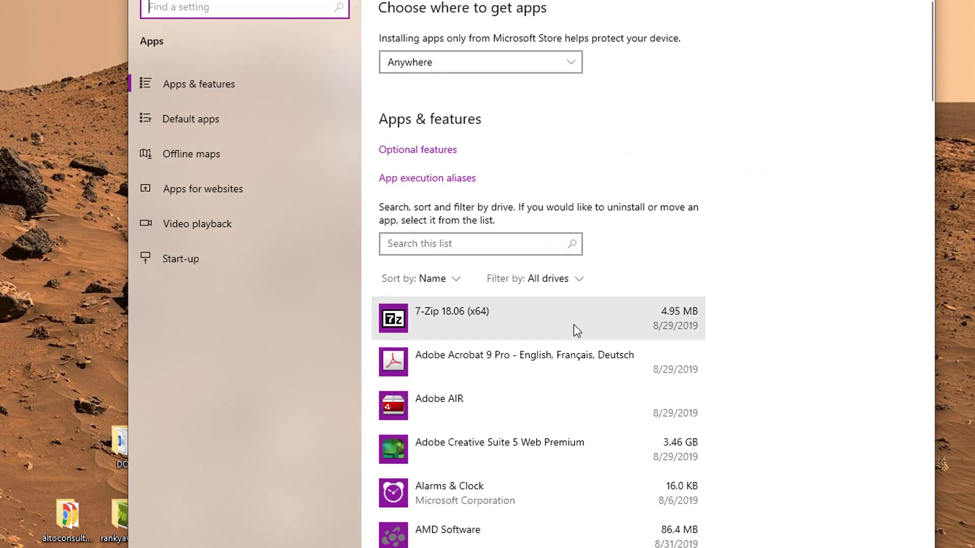
scroll(573, 327, "down", 2)
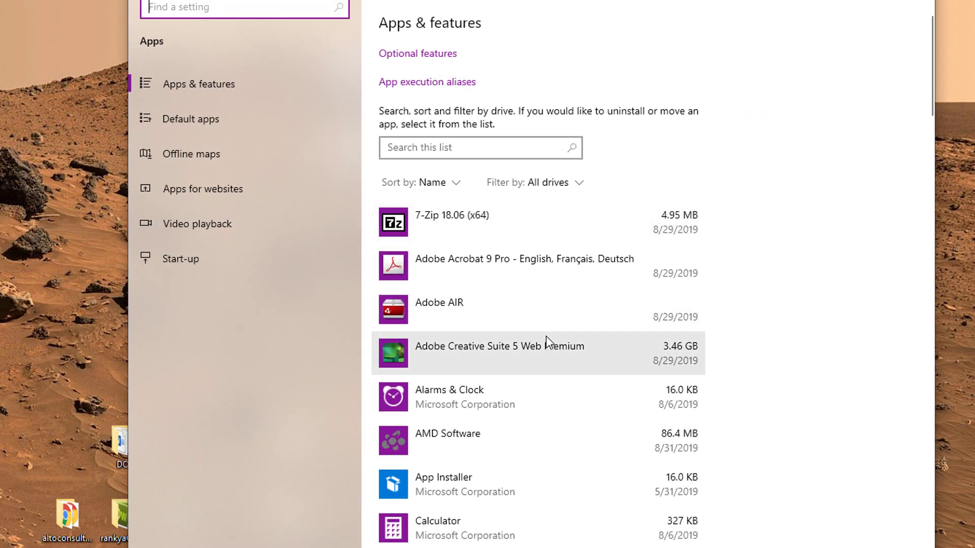
scroll(547, 336, "down", 2)
scroll(546, 336, "down", 2)
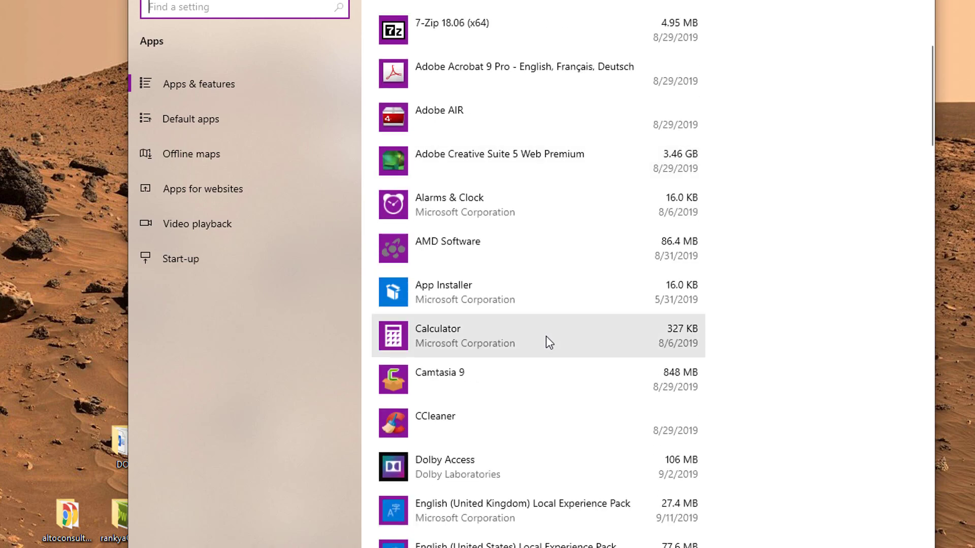
scroll(546, 336, "up", 4)
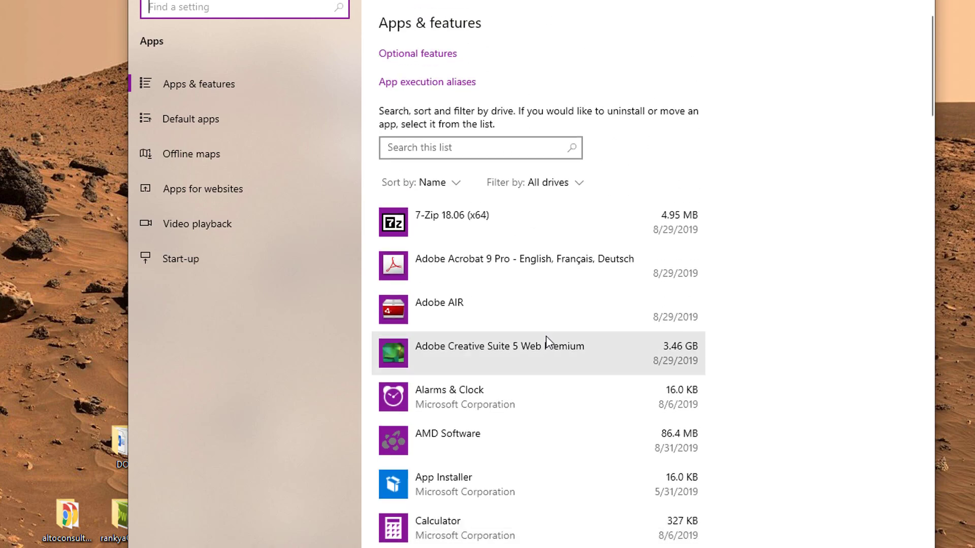
scroll(546, 336, "down", 8)
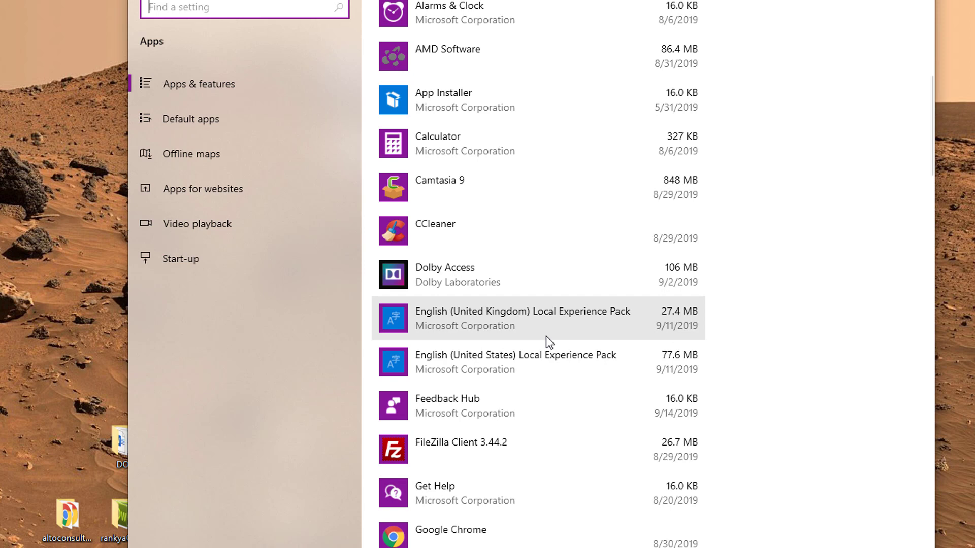
scroll(546, 336, "down", 4)
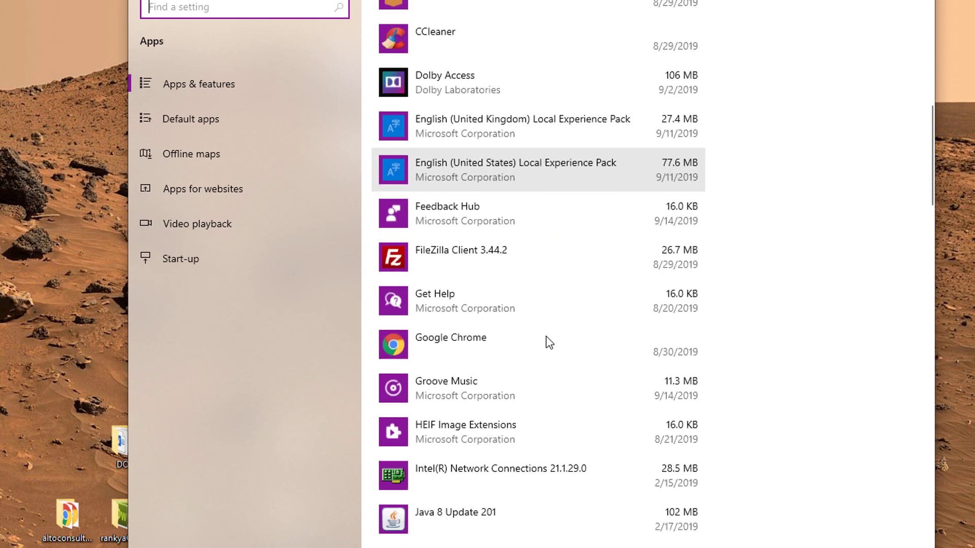
scroll(547, 336, "down", 4)
scroll(546, 336, "down", 20)
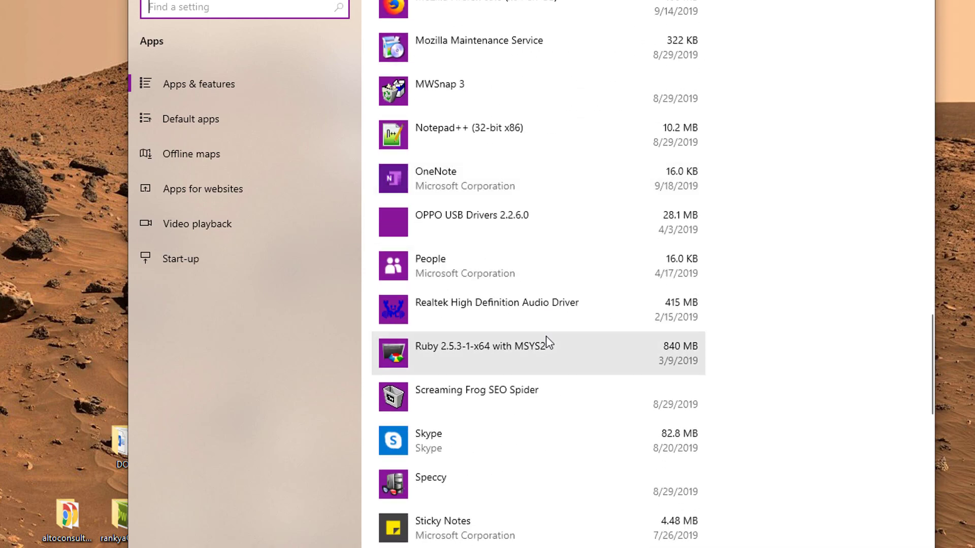
scroll(522, 353, "down", 8)
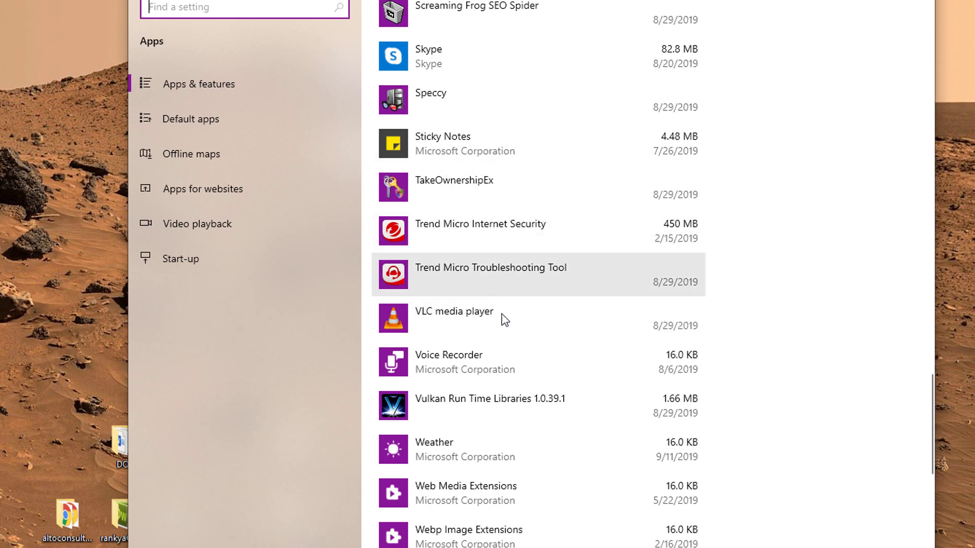
Uninstall the Weather app and confirm its removal.
left_click(490, 451)
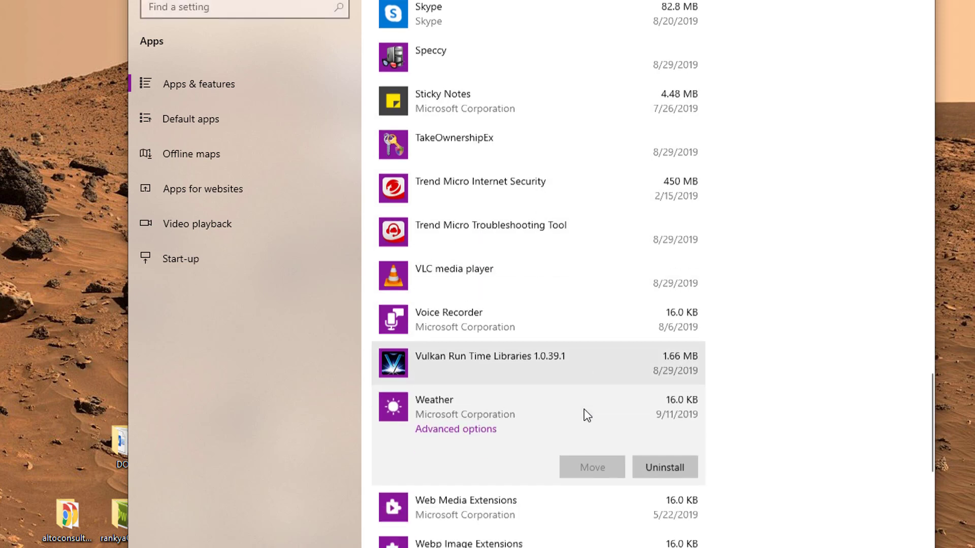
scroll(584, 409, "down", 4)
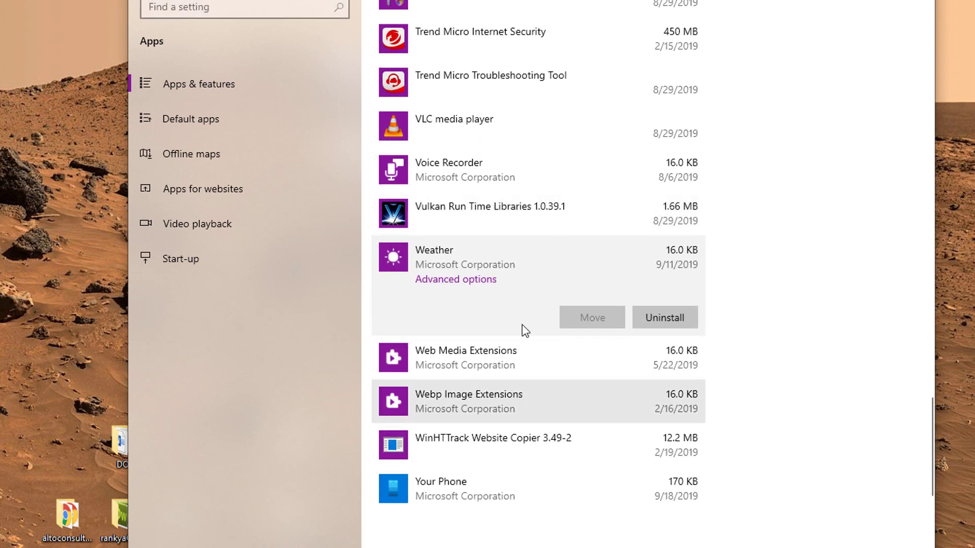
left_click(660, 321)
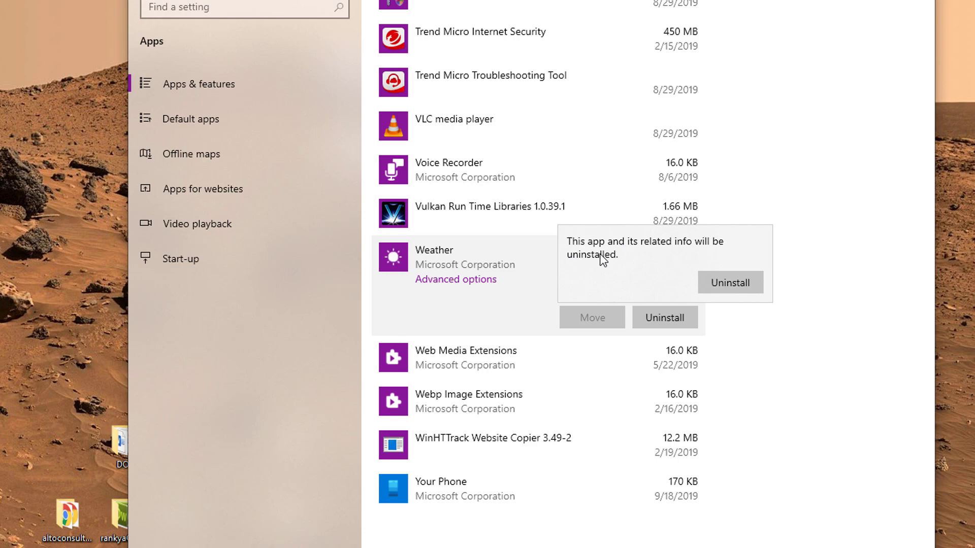
left_click(729, 283)
scroll(775, 288, "up", 15)
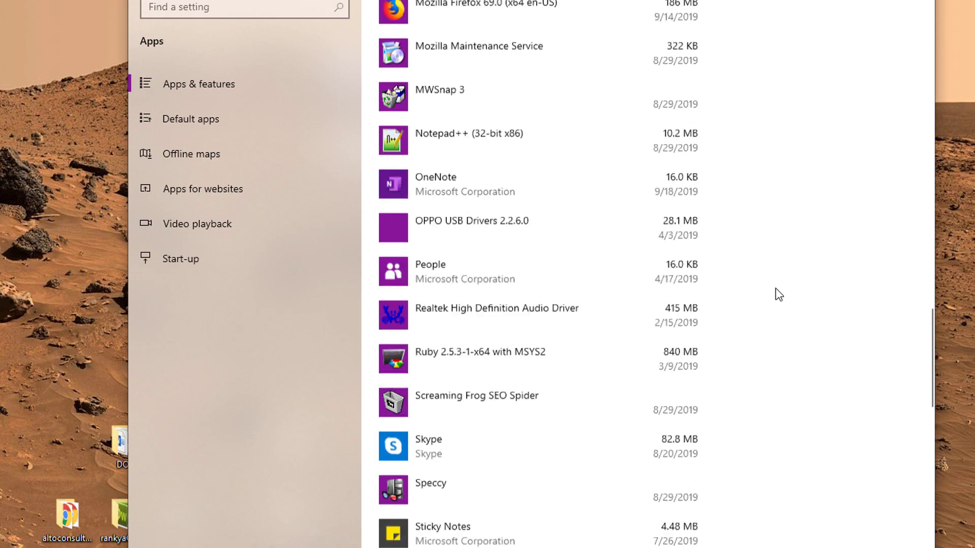
scroll(775, 288, "up", 3)
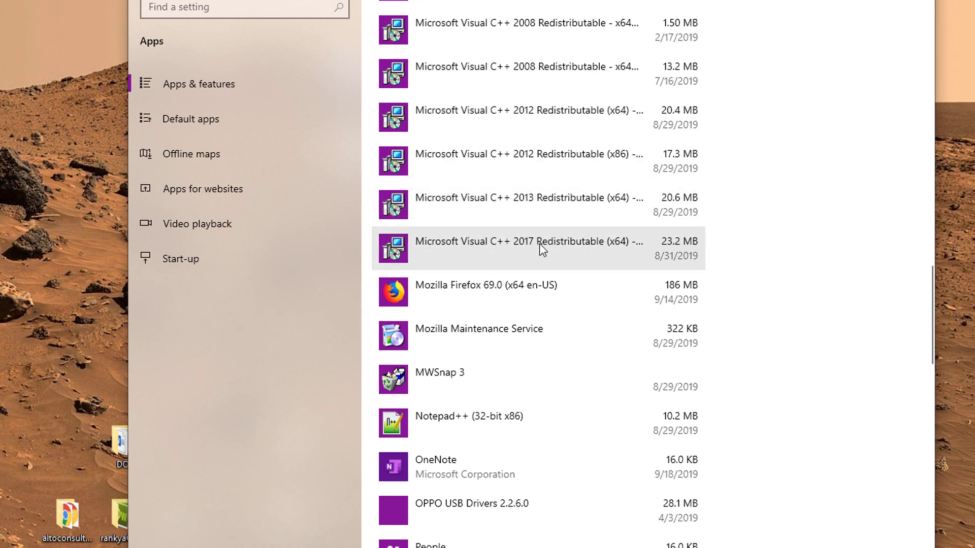
left_click(605, 252)
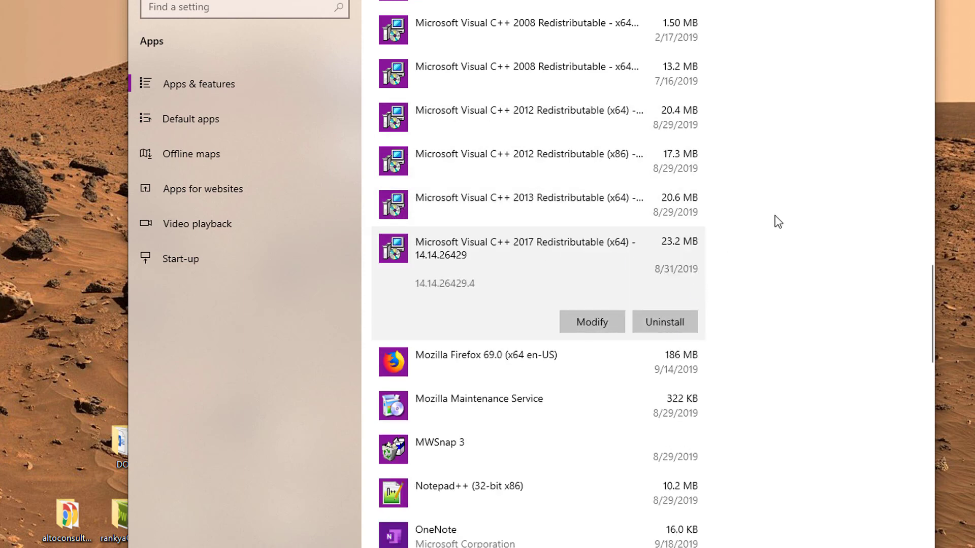
scroll(788, 262, "up", 4)
scroll(786, 256, "up", 3)
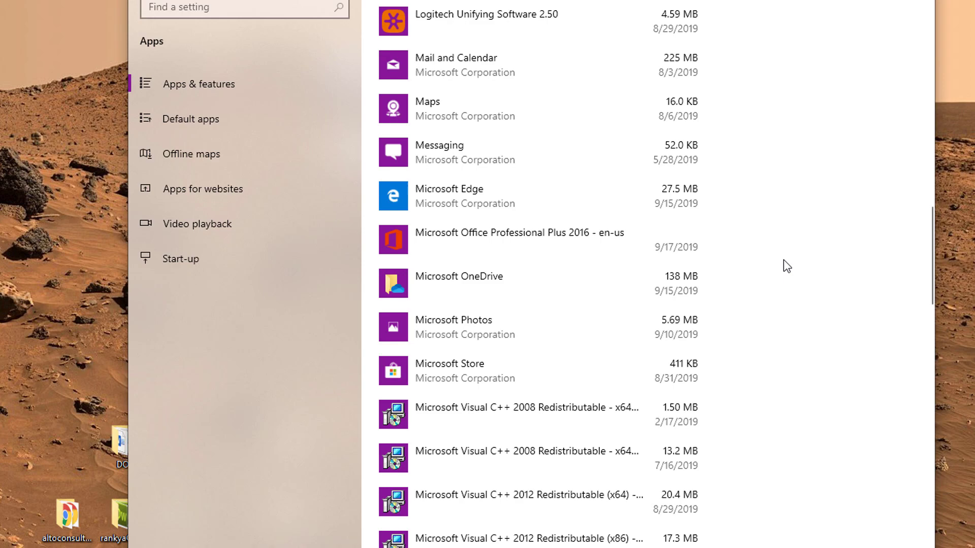
scroll(784, 260, "up", 15)
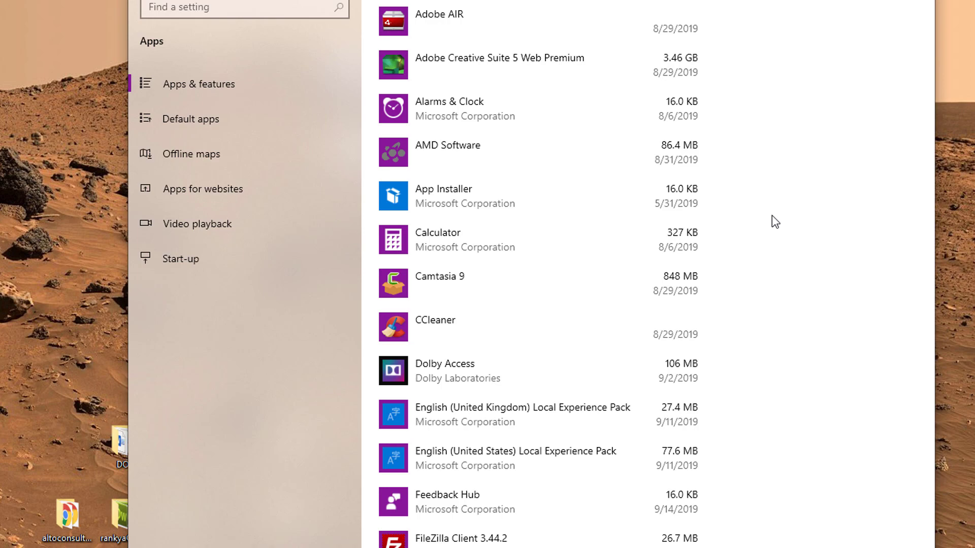
scroll(771, 215, "up", 2)
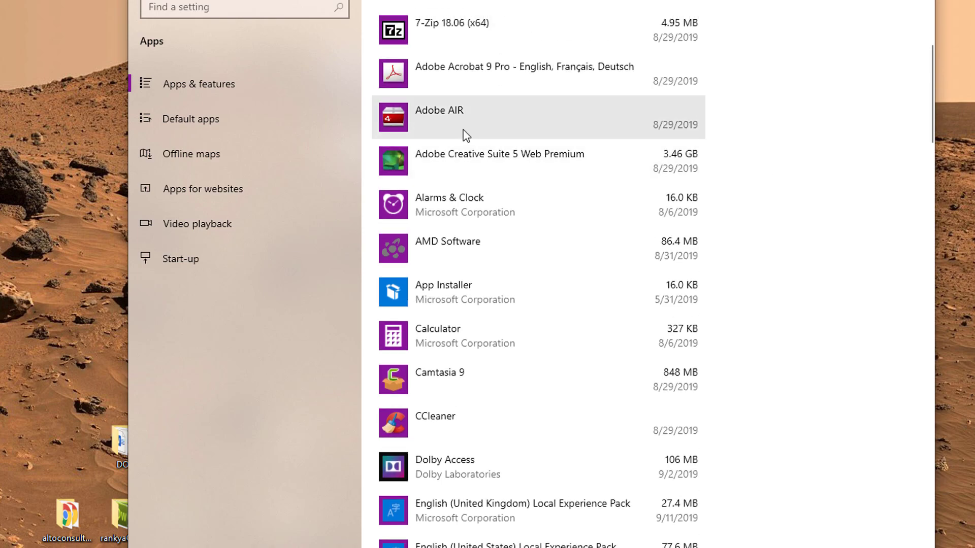
scroll(542, 266, "up", 5)
scroll(542, 261, "down", 10)
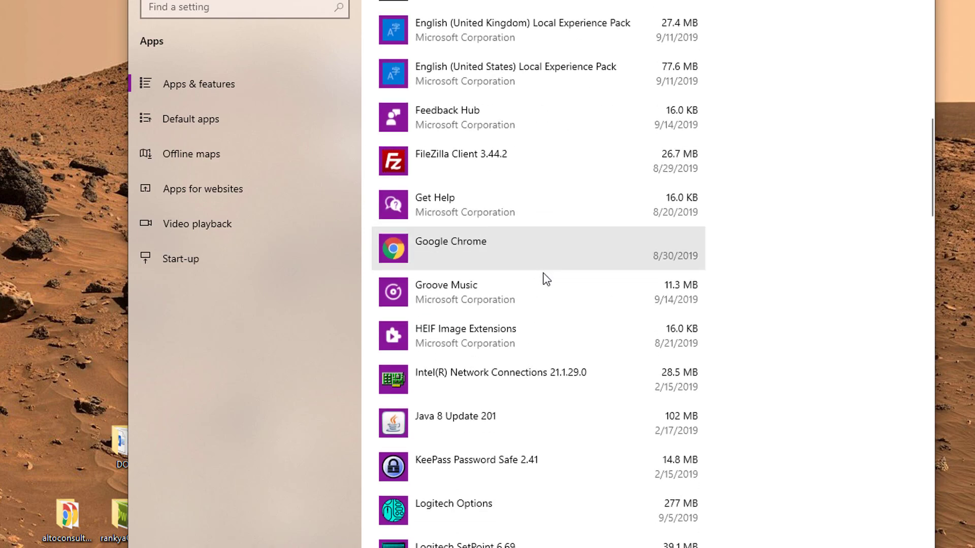
In Get Help's advanced options, leave background running off, then return to the installed apps list.
left_click(476, 206)
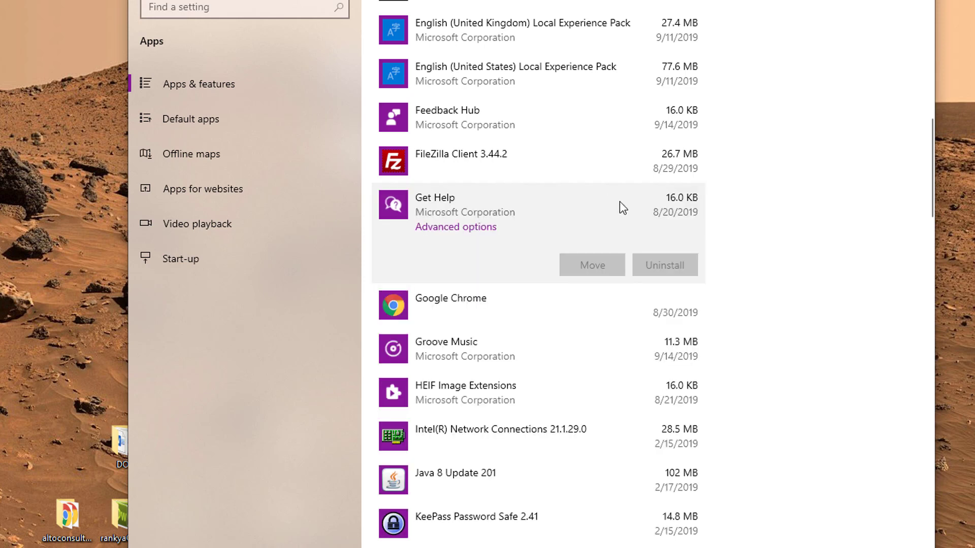
left_click(450, 227)
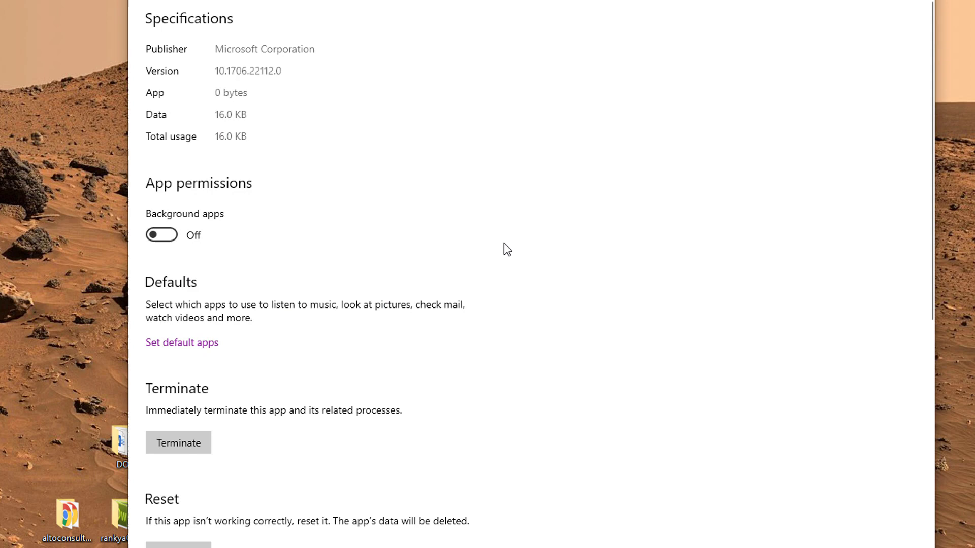
left_click(176, 237)
left_click(161, 239)
key("alt+Left")
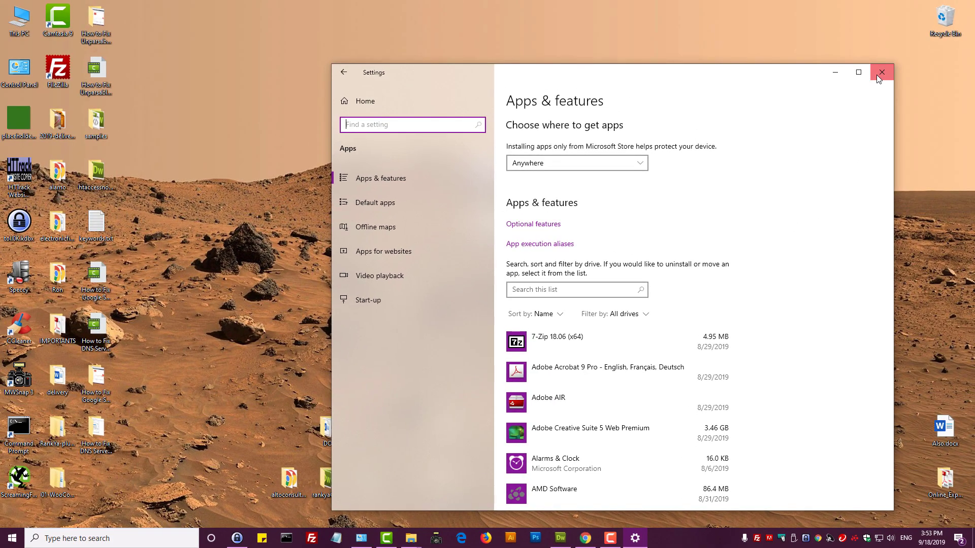
Close Settings and launch Task Manager from the taskbar's right-click menu.
left_click(880, 72)
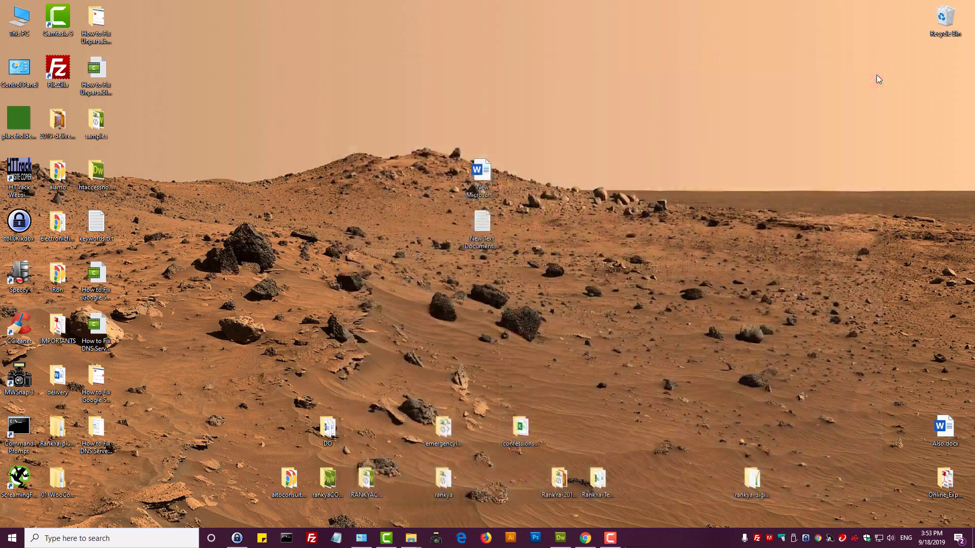
right_click(640, 540)
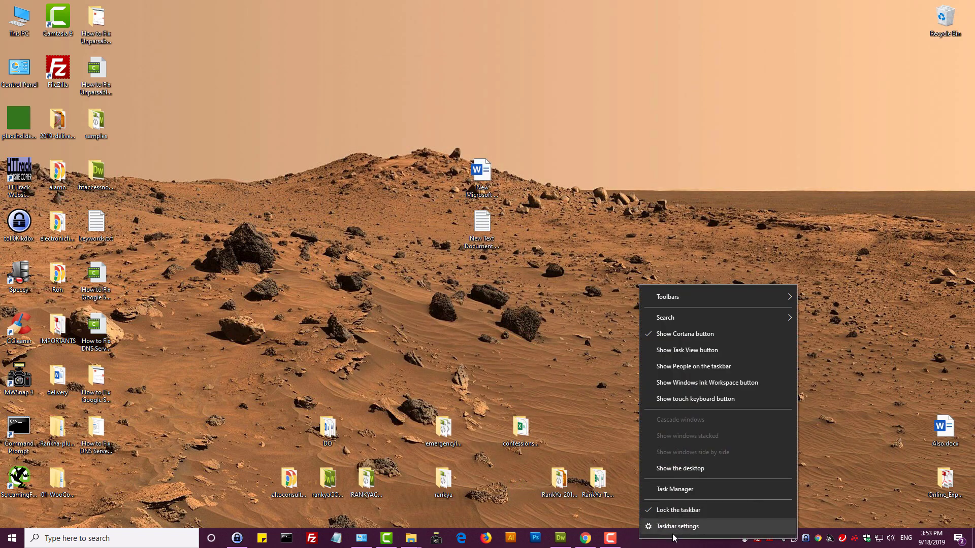
left_click(634, 544)
right_click(592, 352)
left_click(559, 345)
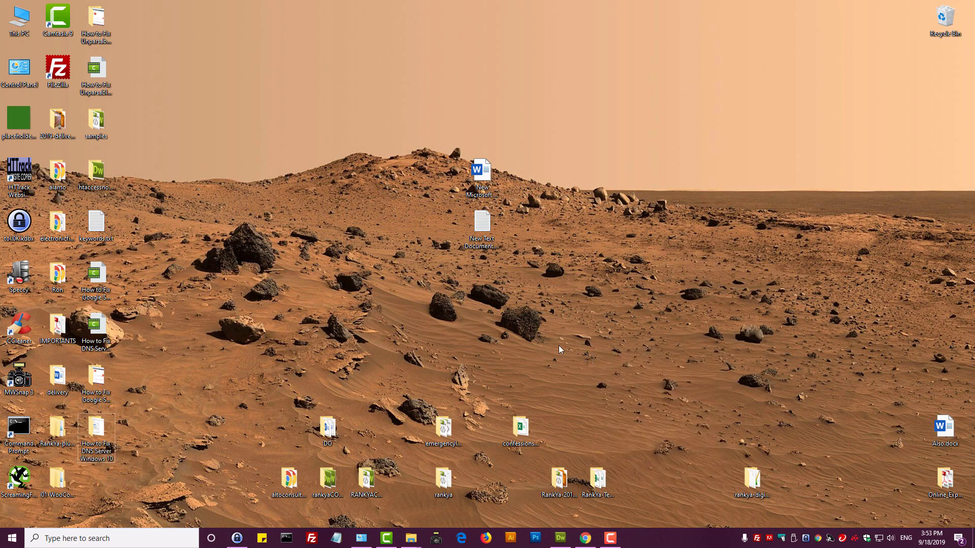
right_click(651, 536)
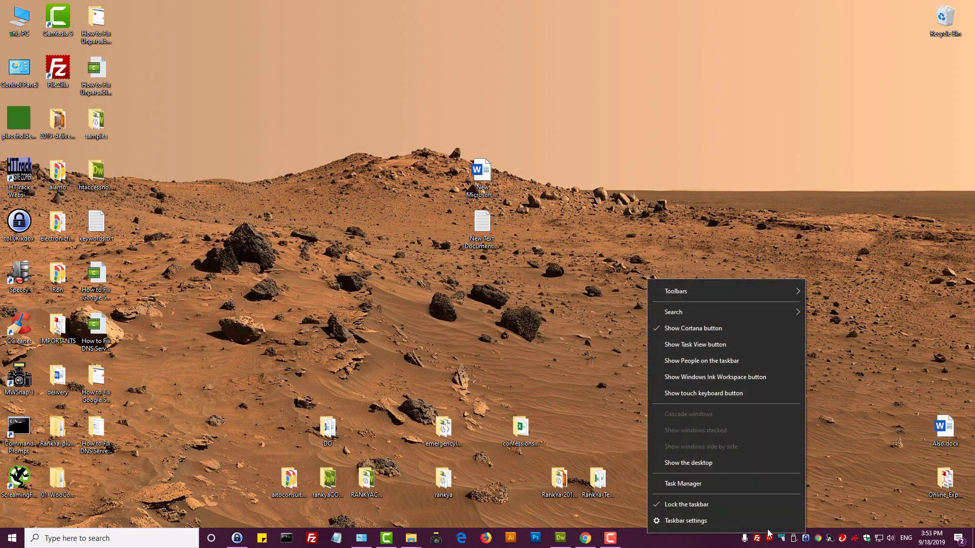
left_click(689, 485)
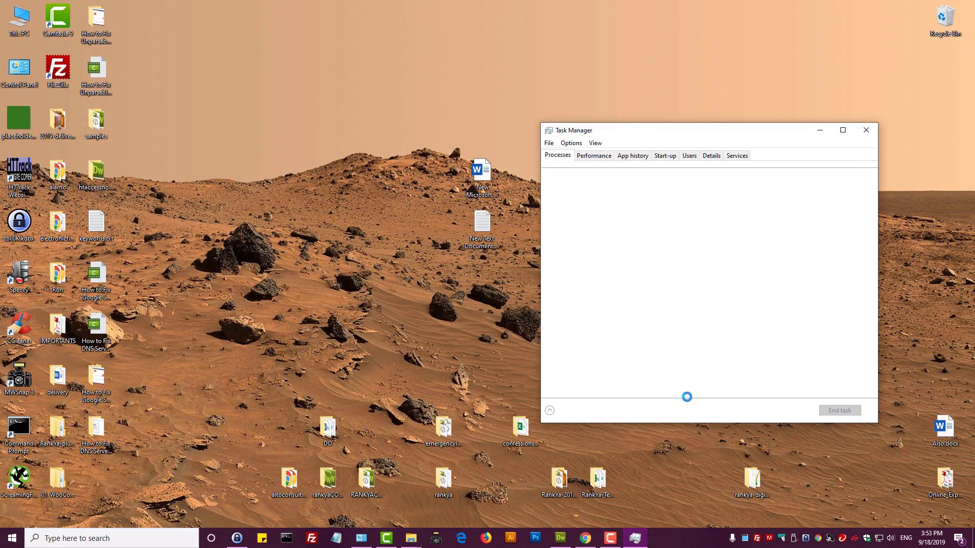
left_click_drag(655, 138, 594, 99)
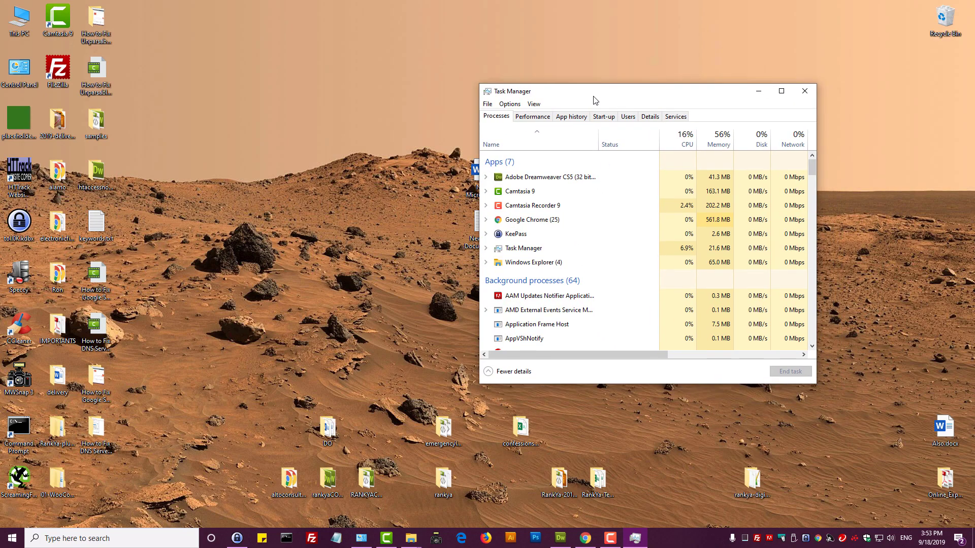
Sort the Start-up programs by status, widen the Name column, and inspect the LogiOptions.exe entry.
left_click(603, 117)
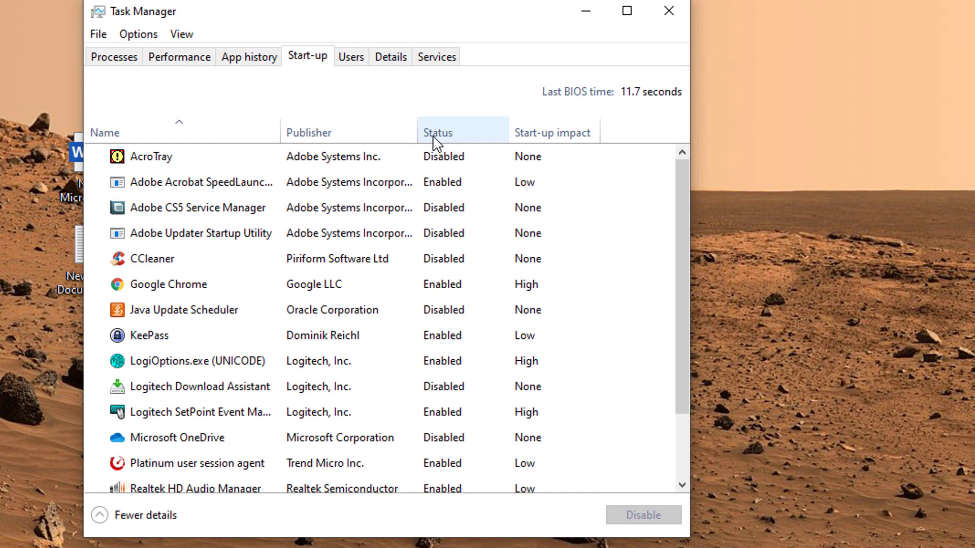
left_click(436, 133)
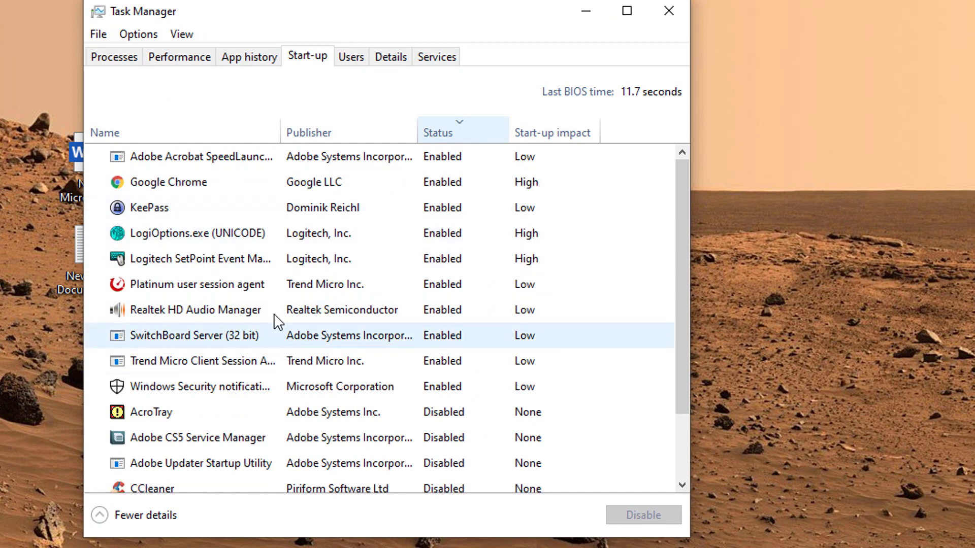
left_click_drag(279, 131, 318, 131)
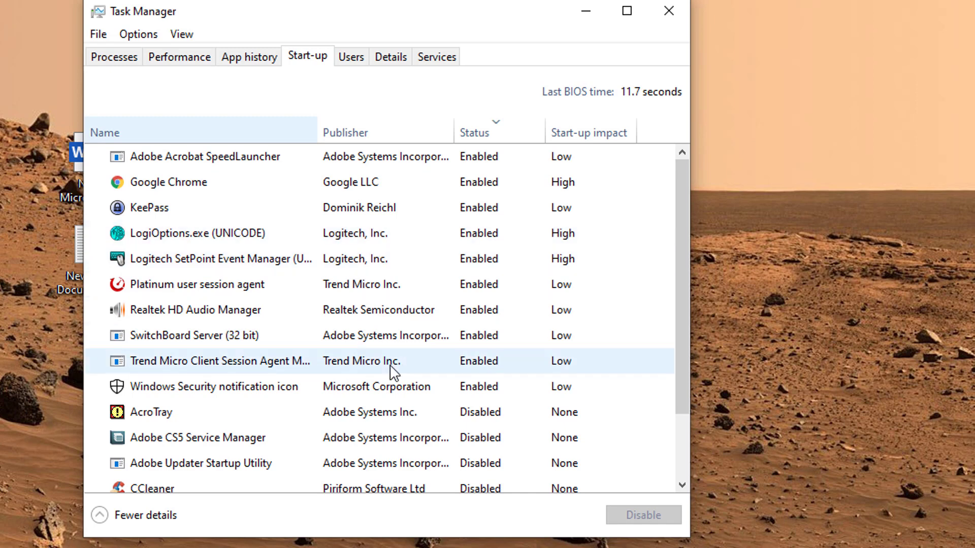
scroll(393, 373, "down", 1)
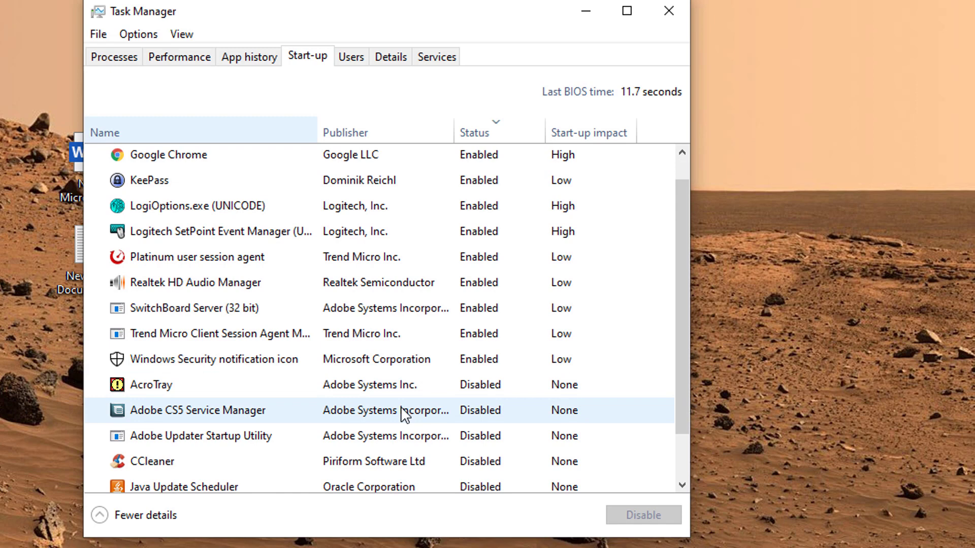
scroll(384, 431, "up", 1)
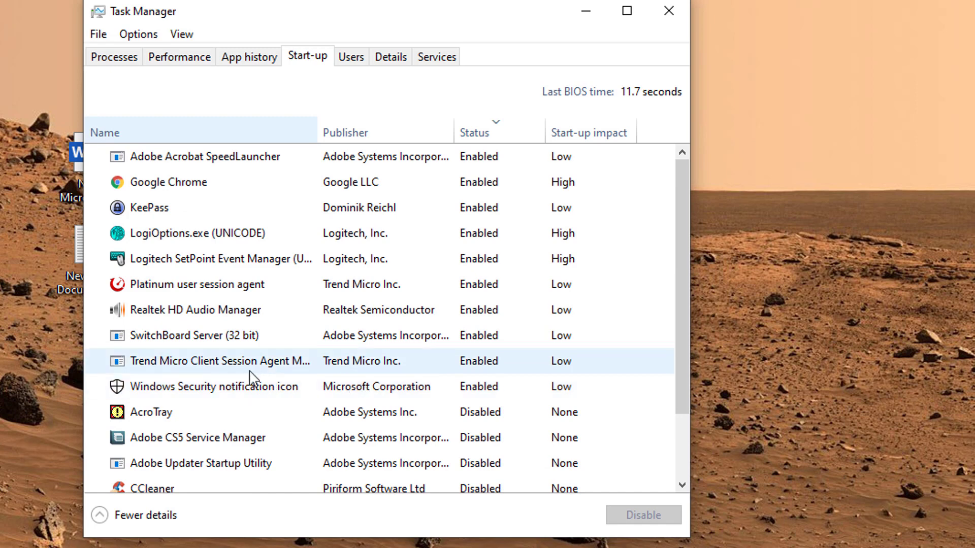
right_click(193, 239)
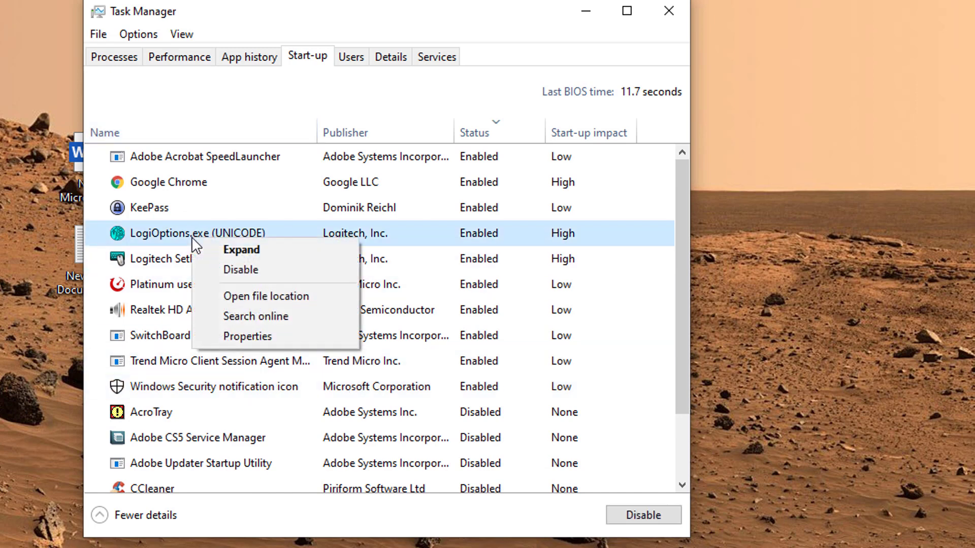
right_click(164, 236)
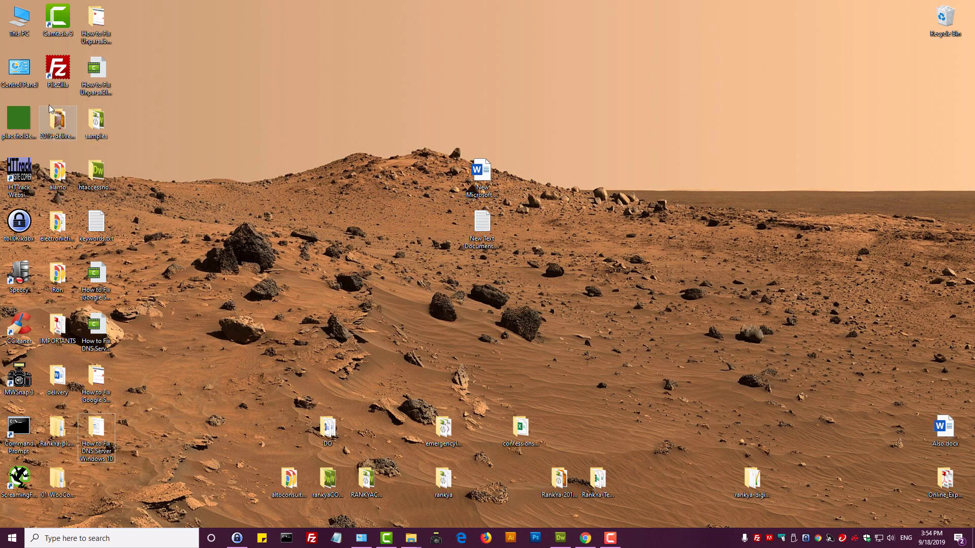
Open Programs and Features from the desktop Control Panel and maximize it, showing 38 installed programs.
double_click(18, 69)
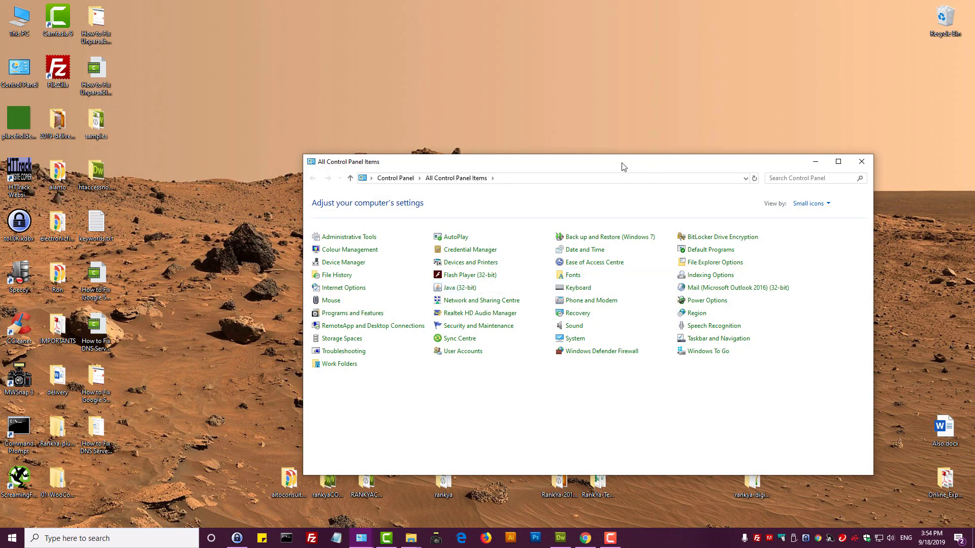
left_click_drag(622, 163, 623, 91)
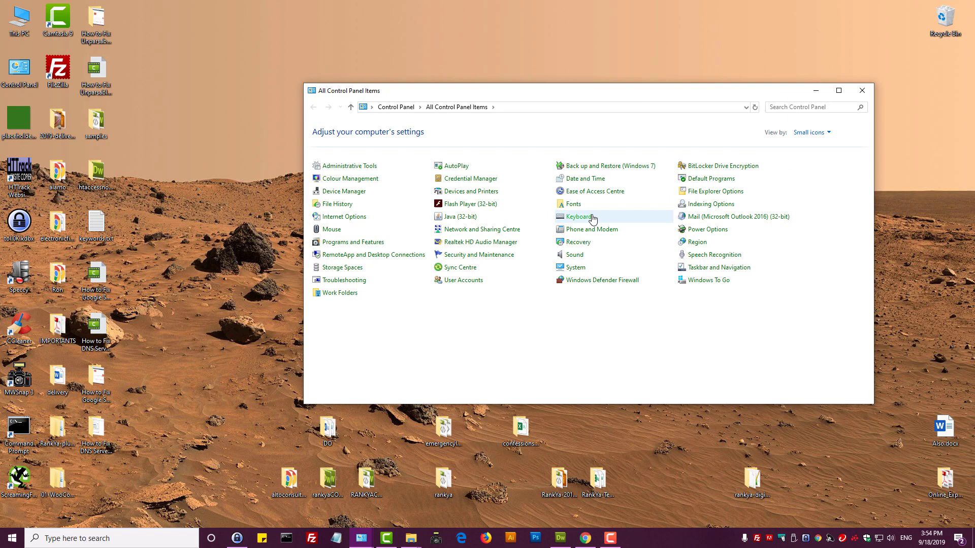
left_click(344, 242)
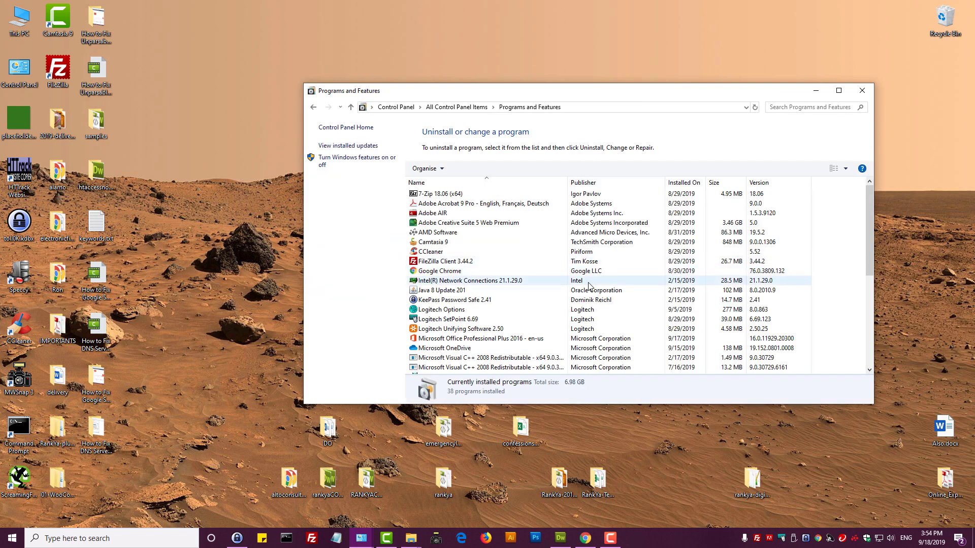
left_click(839, 91)
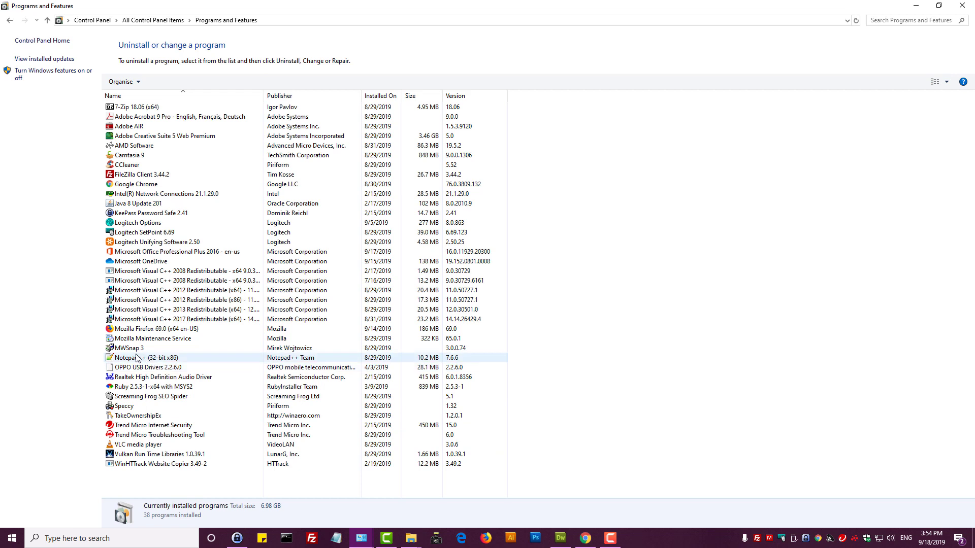
Dismiss the uninstall option for OPPO USB Drivers 2.2.6.0 and close Programs and Features.
left_click(127, 368)
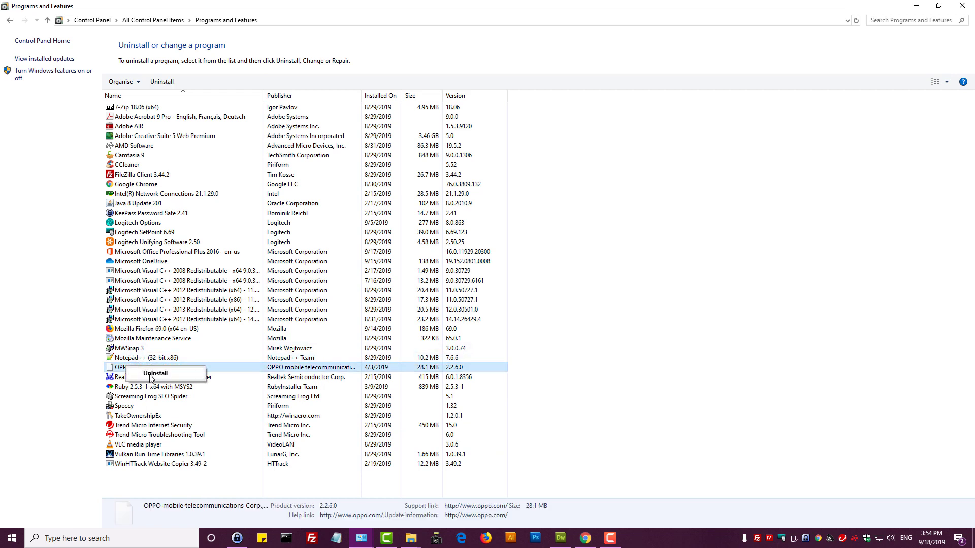
left_click(644, 348)
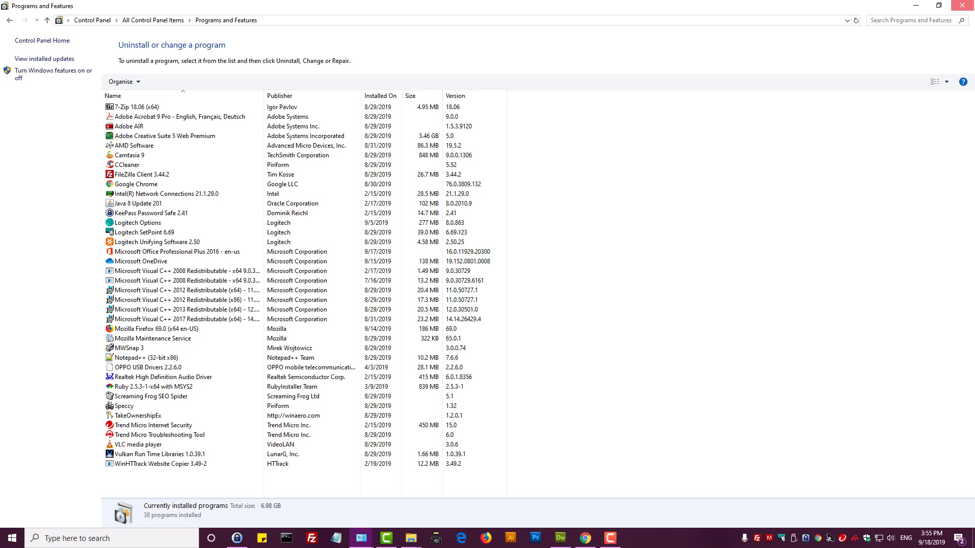
left_click(964, 5)
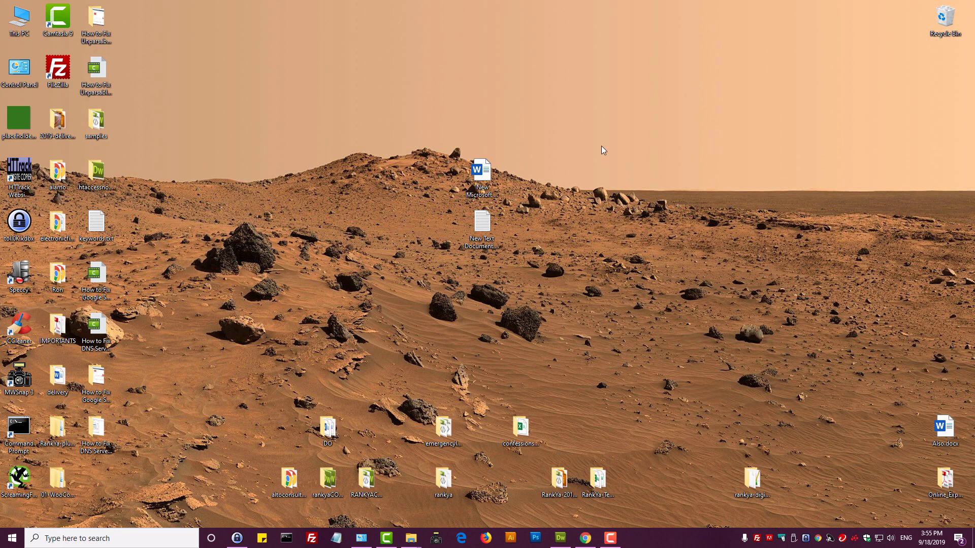
Empty the Recycle Bin using its desktop icon's right-click menu.
right_click(946, 19)
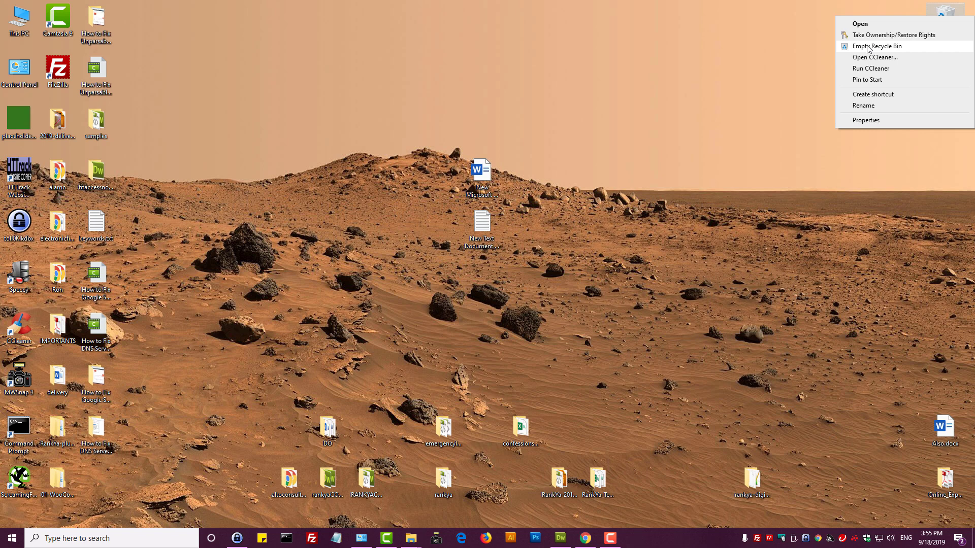
left_click(358, 120)
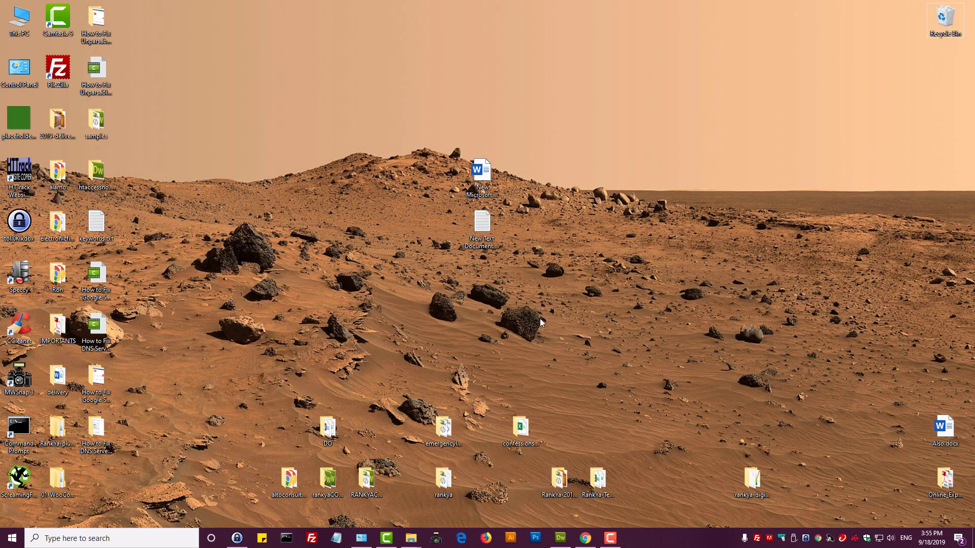